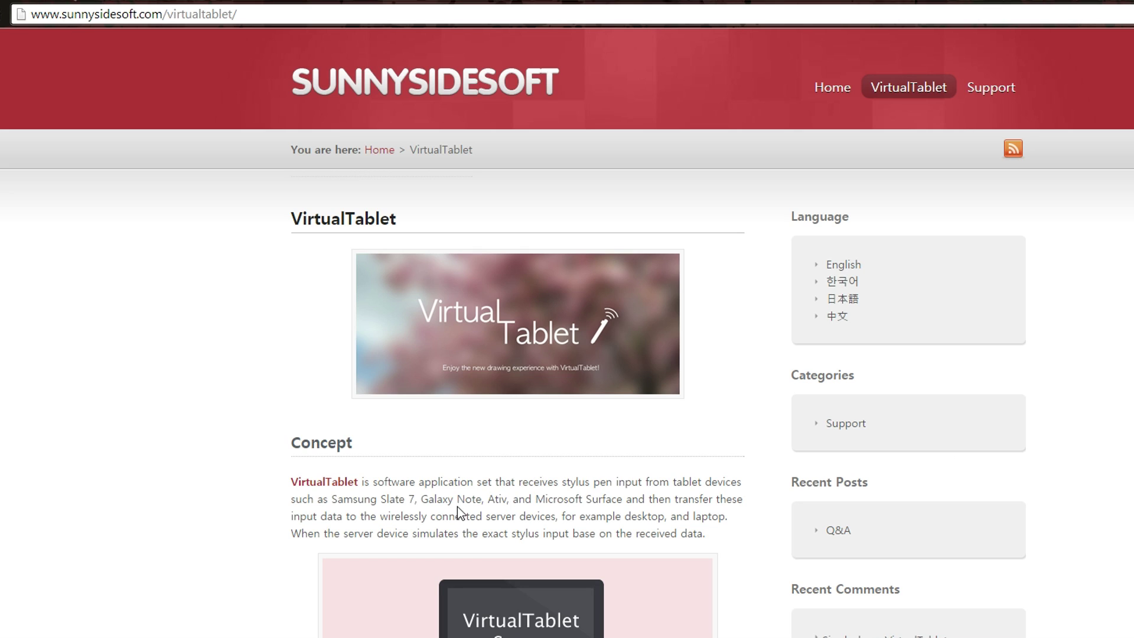
Scroll past the VirtualTablet Concept diagram to Getting Started and open the download page
{"action": "scroll", "coordinate": [297, 397], "scroll_direction": "down", "scroll_amount": 1}
{"action": "scroll", "coordinate": [298, 397], "scroll_direction": "down", "scroll_amount": 4}
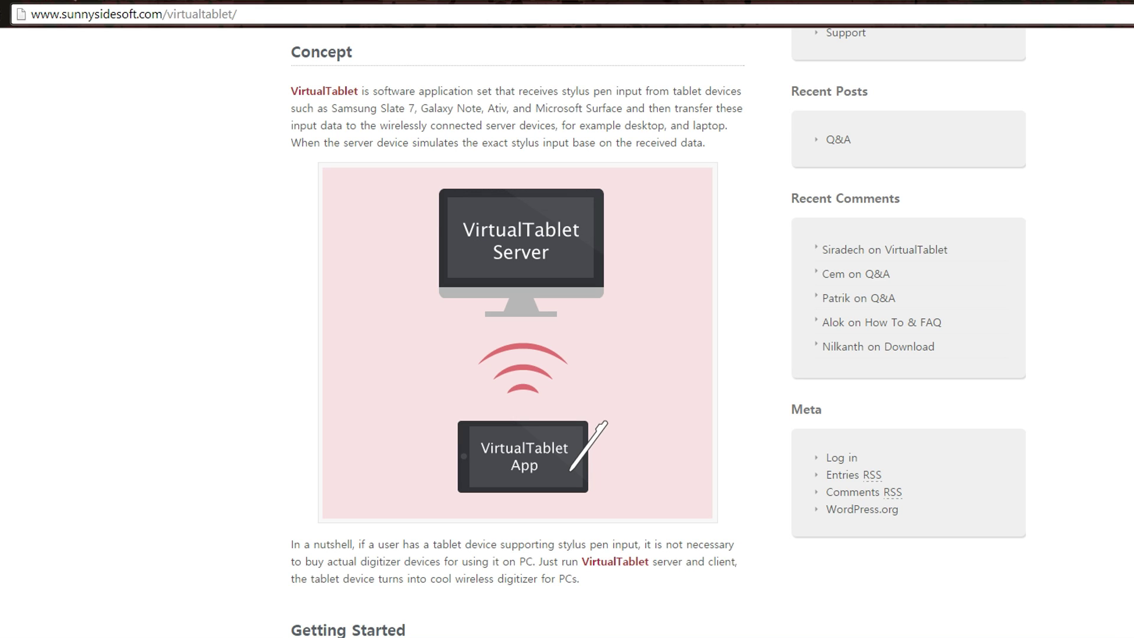
{"action": "scroll", "coordinate": [273, 628], "scroll_direction": "down", "scroll_amount": 3}
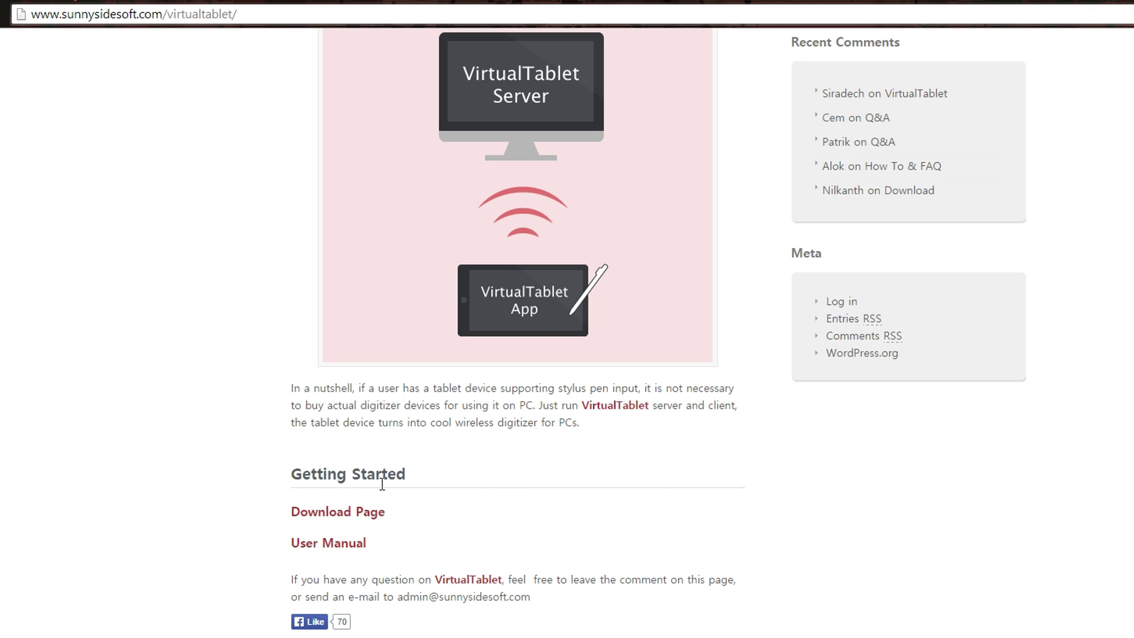
{"action": "left_click", "coordinate": [357, 514]}
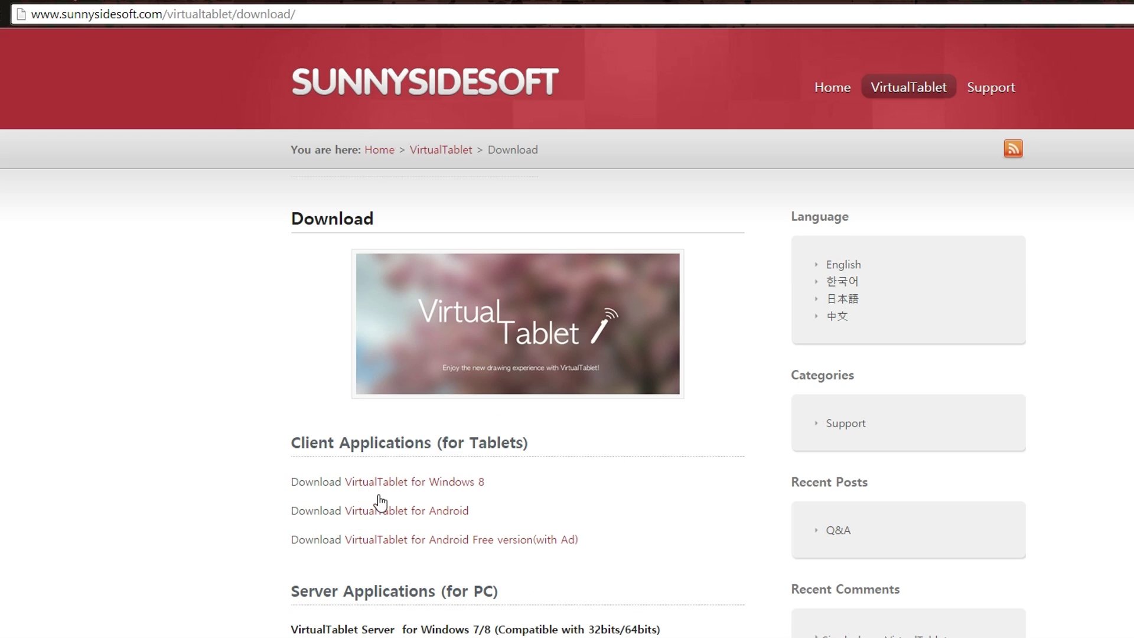
Scroll the VirtualTablet Download page down to the Server Applications section
{"action": "scroll", "coordinate": [579, 404], "scroll_direction": "down", "scroll_amount": 4}
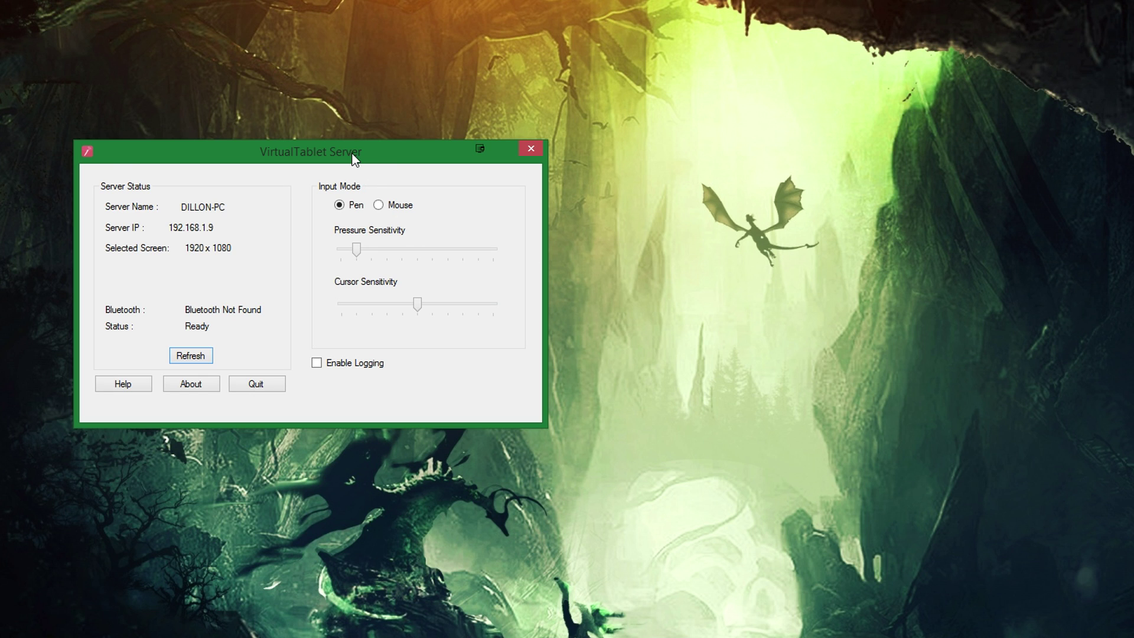
Move the VirtualTablet Server window to the right to check it shows Ready in Pen mode
{"action": "left_click_drag", "start_coordinate": [354, 157], "coordinate": [614, 189]}
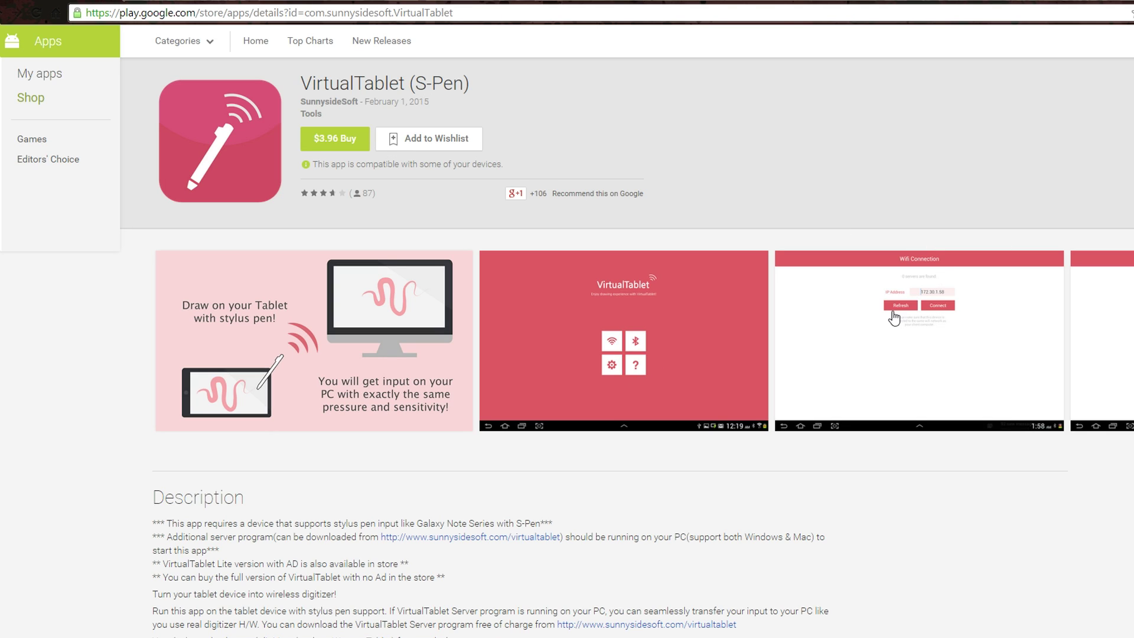
Enlarge the Wifi Connection screenshot, then bring VirtualTablet Server back to the front
{"action": "left_click", "coordinate": [874, 337]}
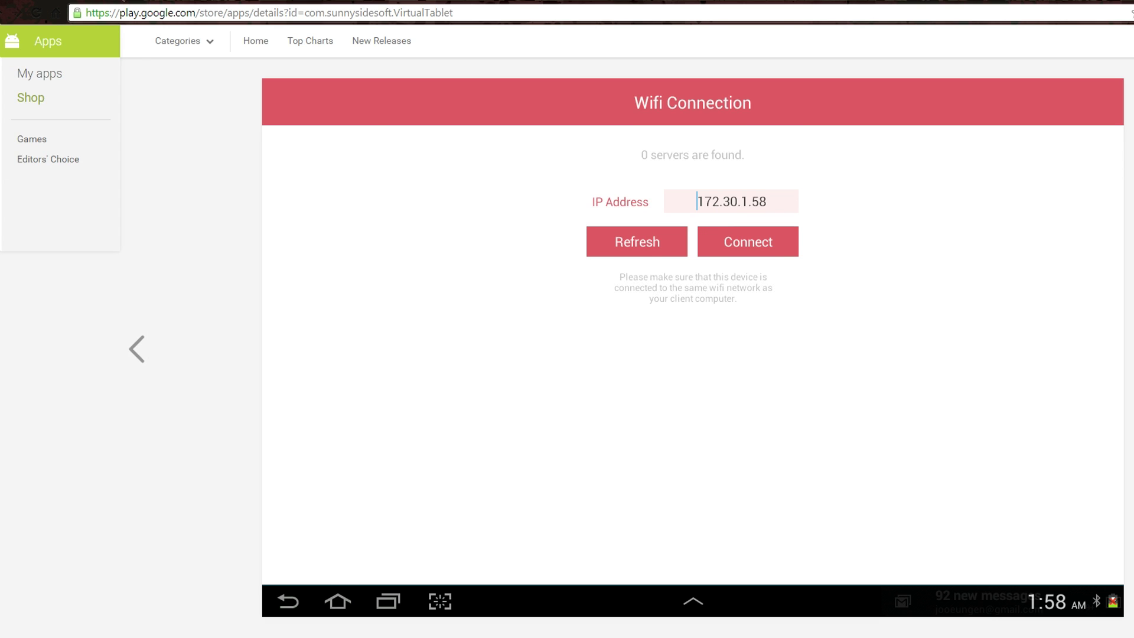
{"action": "key", "text": "alt+Tab"}
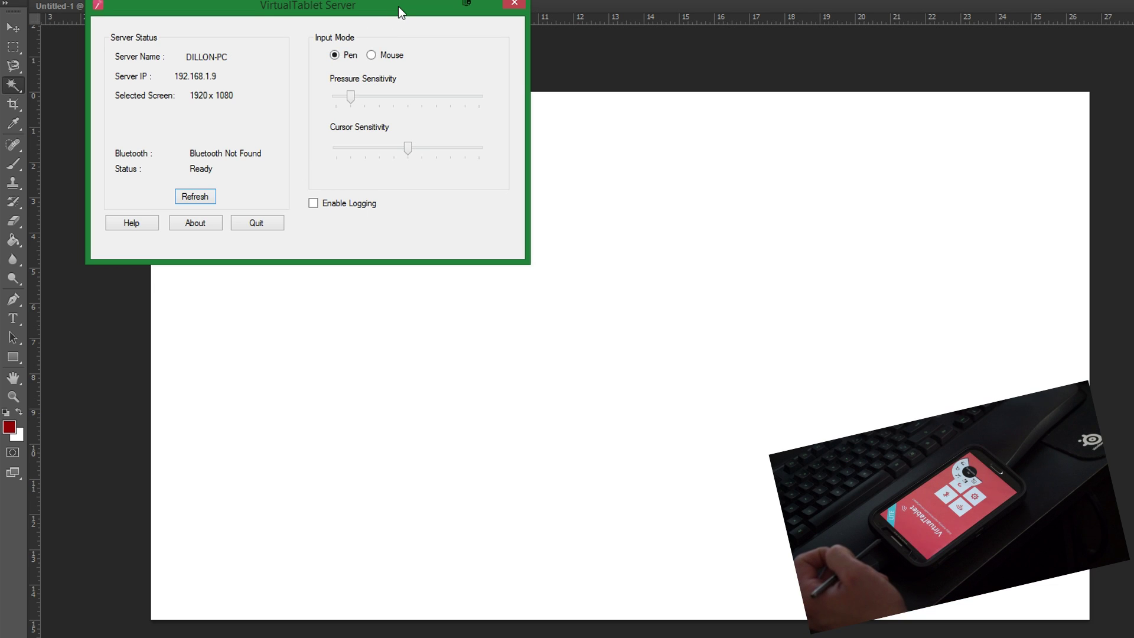
Move the VirtualTablet Server window down slightly and hide it to reveal the canvas
{"action": "left_click_drag", "start_coordinate": [398, 6], "coordinate": [406, 25]}
{"action": "left_click", "coordinate": [474, 22]}
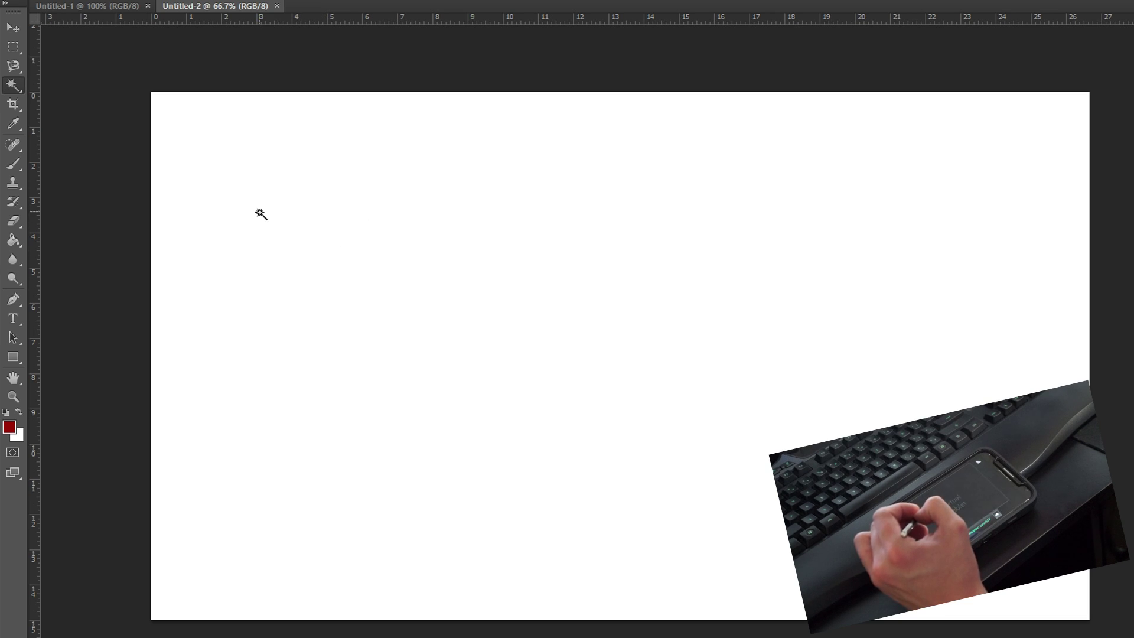
Select the whole canvas and brush a dark red smiley face with two eyes and a curved smile
{"action": "left_click", "coordinate": [295, 242]}
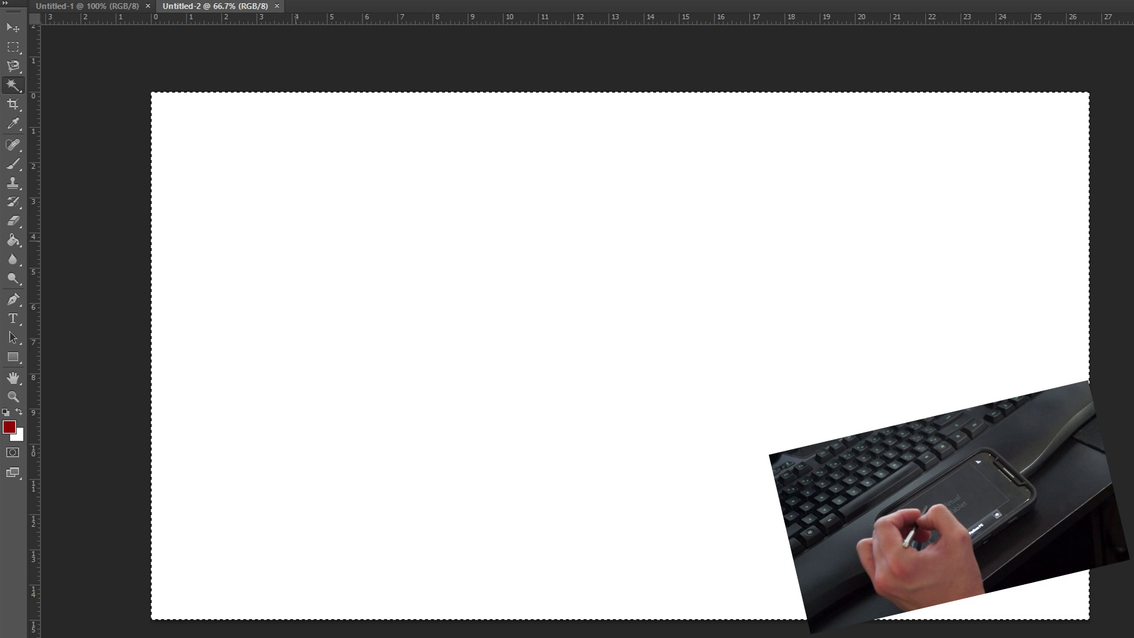
{"action": "left_click", "coordinate": [13, 164]}
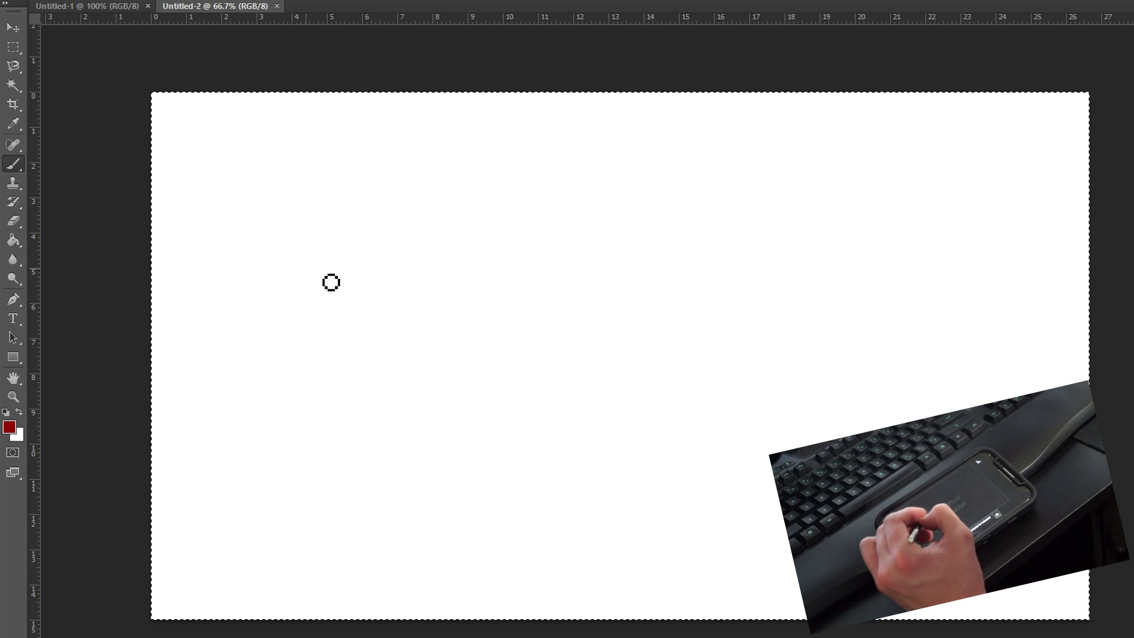
{"action": "left_click_drag", "start_coordinate": [236, 289], "coordinate": [236, 284]}
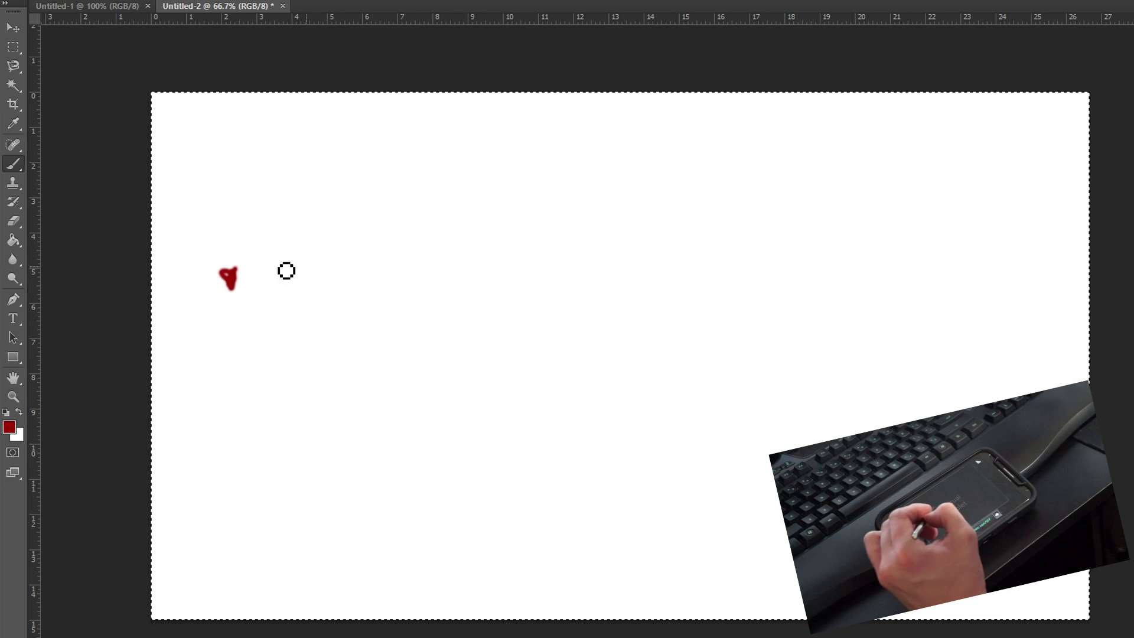
{"action": "left_click_drag", "start_coordinate": [327, 269], "coordinate": [309, 289]}
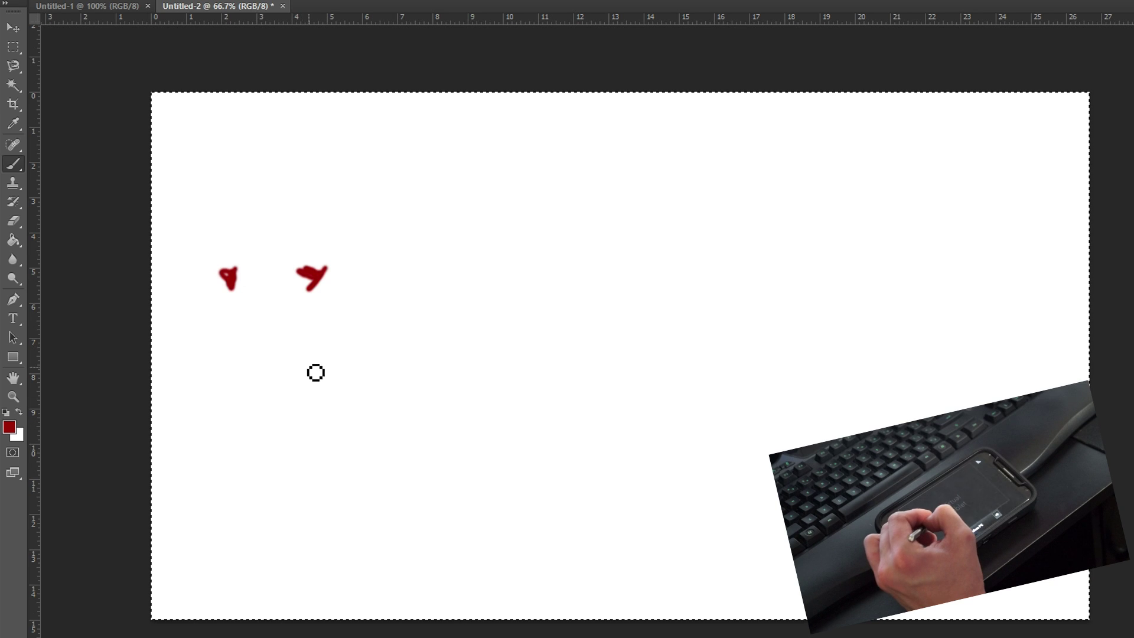
{"action": "left_click", "coordinate": [296, 382]}
{"action": "mouse_move", "coordinate": [296, 382]}
{"action": "left_mouse_down"}
{"action": "mouse_move", "coordinate": [239, 432]}
{"action": "mouse_move", "coordinate": [178, 399]}
{"action": "mouse_move", "coordinate": [166, 361]}
{"action": "left_mouse_up"}
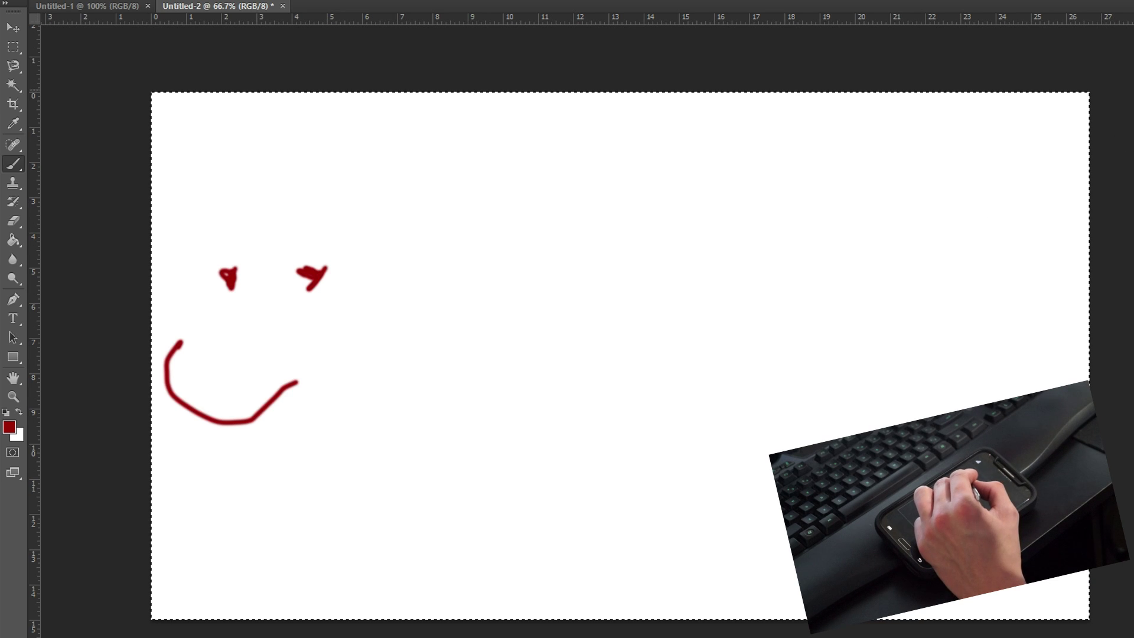
Paint a large curving stroke on the right side and a looping shape in the canvas centre
{"action": "left_click_drag", "start_coordinate": [1009, 200], "coordinate": [1031, 173]}
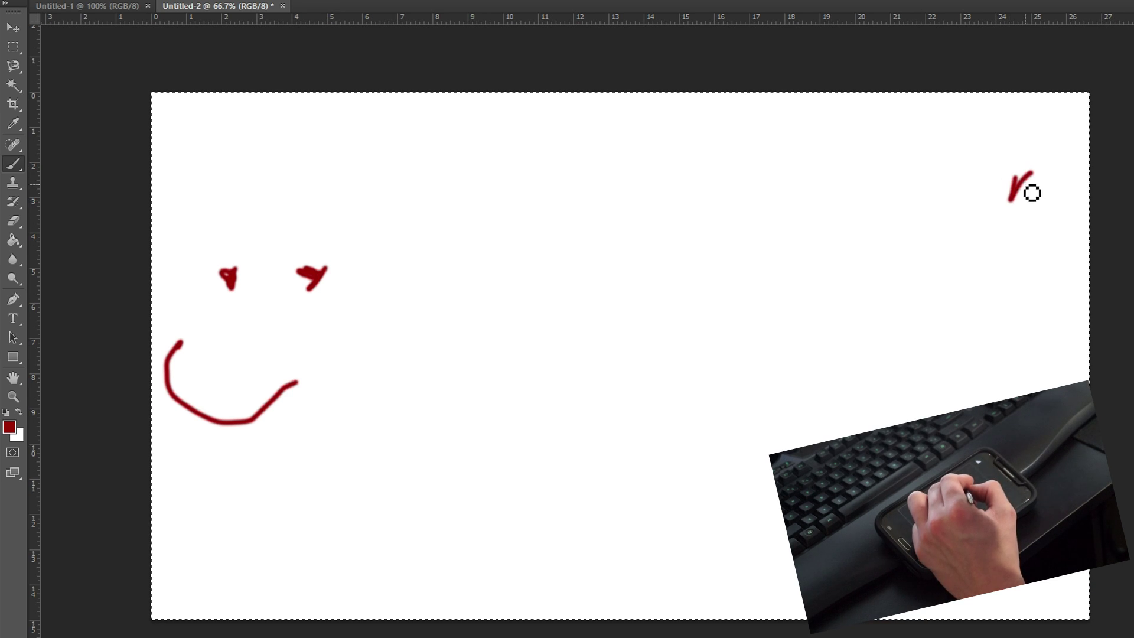
{"action": "mouse_move", "coordinate": [853, 436]}
{"action": "left_mouse_down"}
{"action": "mouse_move", "coordinate": [782, 407]}
{"action": "mouse_move", "coordinate": [709, 360]}
{"action": "mouse_move", "coordinate": [720, 294]}
{"action": "mouse_move", "coordinate": [757, 234]}
{"action": "left_mouse_up"}
{"action": "mouse_move", "coordinate": [825, 227]}
{"action": "left_mouse_down"}
{"action": "mouse_move", "coordinate": [865, 260]}
{"action": "mouse_move", "coordinate": [838, 326]}
{"action": "mouse_move", "coordinate": [849, 351]}
{"action": "mouse_move", "coordinate": [946, 373]}
{"action": "left_mouse_up"}
{"action": "left_click", "coordinate": [589, 413]}
{"action": "mouse_move", "coordinate": [500, 417]}
{"action": "left_mouse_down"}
{"action": "mouse_move", "coordinate": [524, 276]}
{"action": "mouse_move", "coordinate": [548, 369]}
{"action": "mouse_move", "coordinate": [496, 350]}
{"action": "mouse_move", "coordinate": [624, 344]}
{"action": "mouse_move", "coordinate": [591, 425]}
{"action": "mouse_move", "coordinate": [543, 386]}
{"action": "left_mouse_up"}
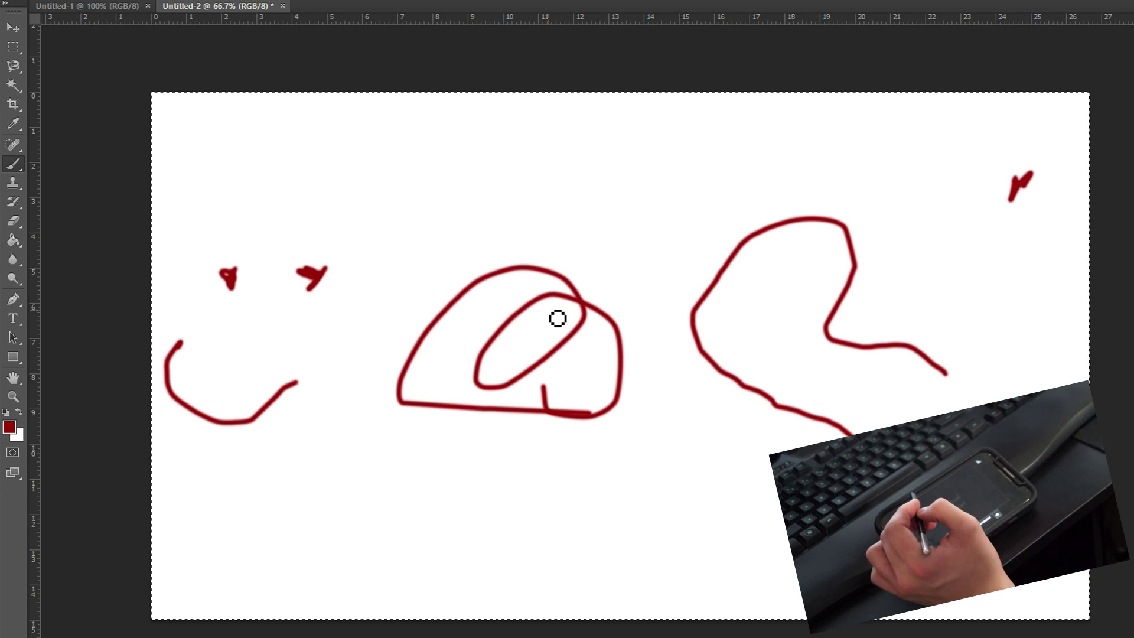
{"action": "key", "text": "p"}
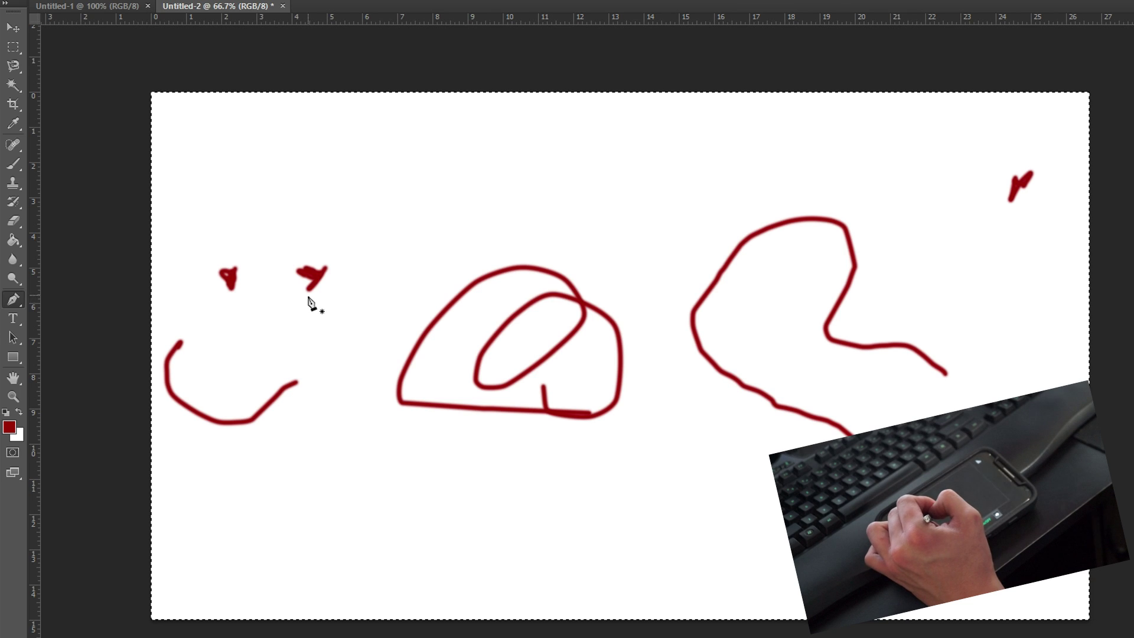
Paint-bucket the background, the outline band and the inner loop of the central shape dark red
{"action": "left_click_drag", "start_coordinate": [308, 295], "coordinate": [338, 259]}
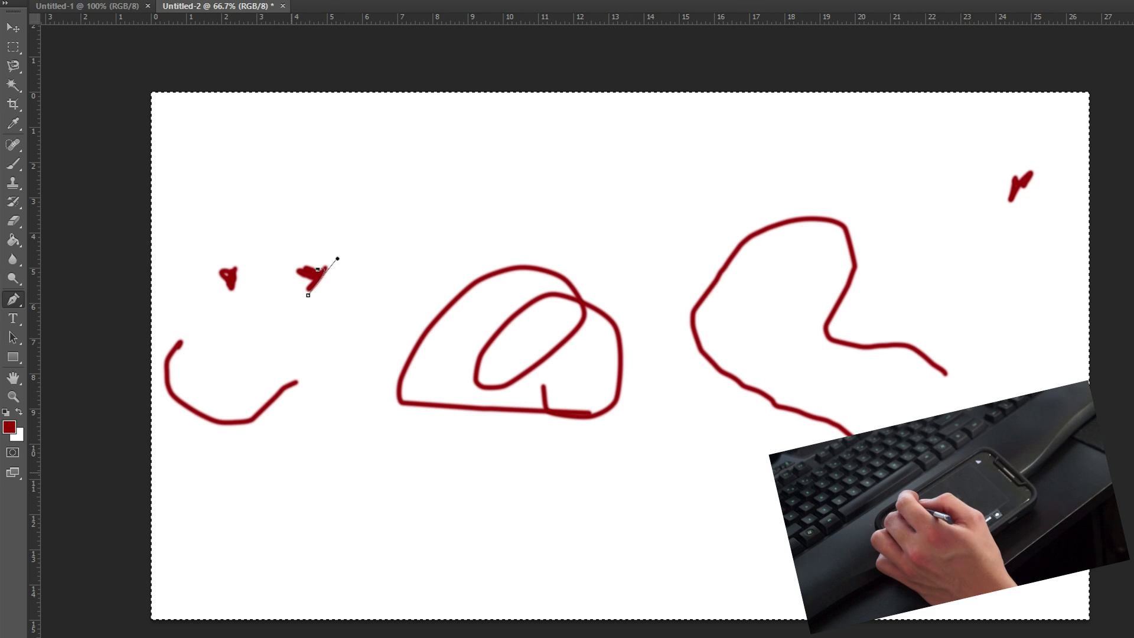
{"action": "left_click", "coordinate": [8, 243]}
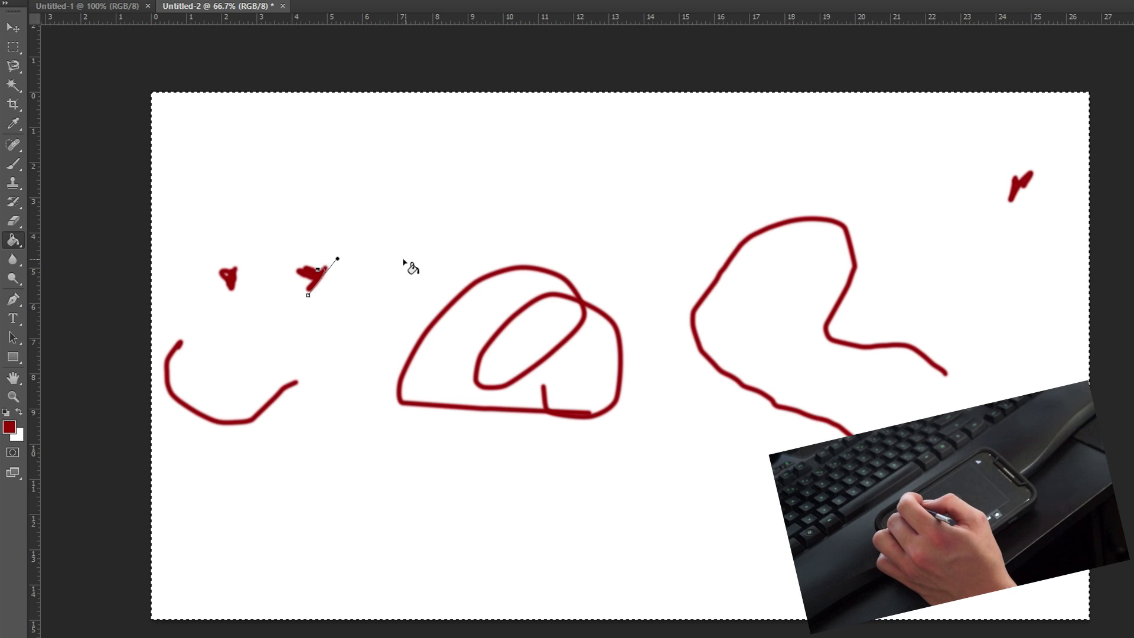
{"action": "left_click", "coordinate": [383, 348]}
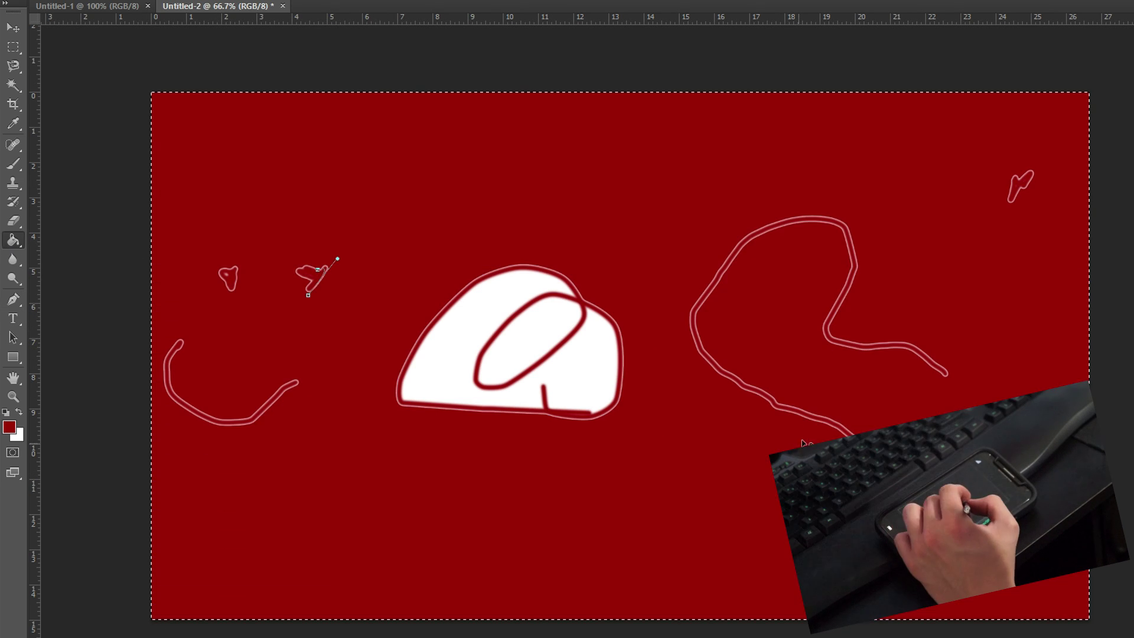
{"action": "left_click", "coordinate": [494, 393]}
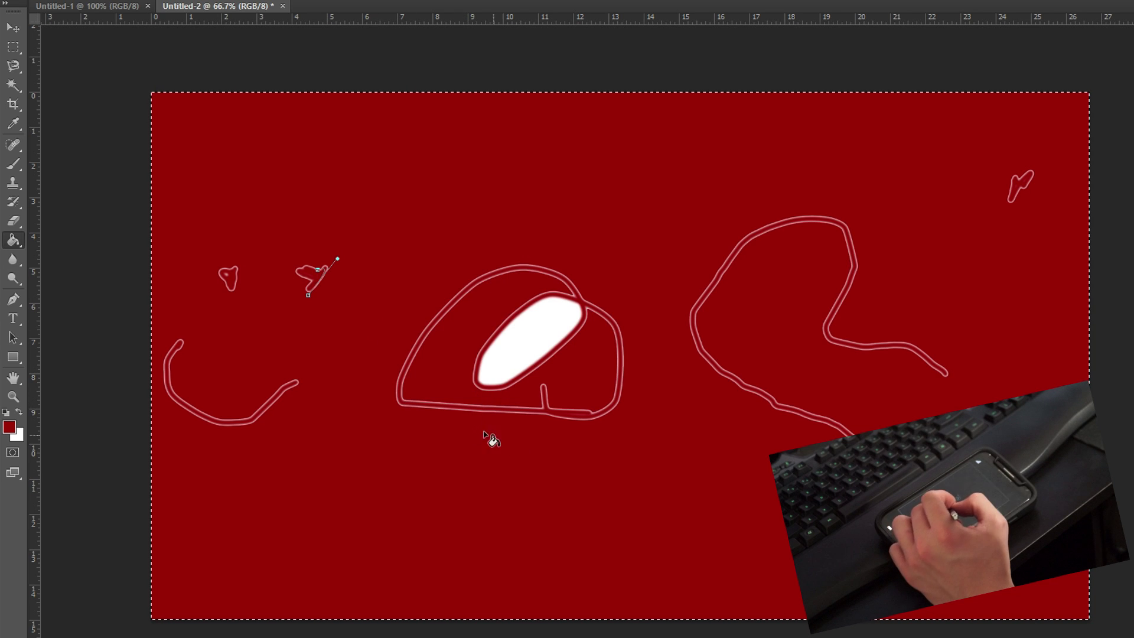
{"action": "left_click", "coordinate": [515, 356]}
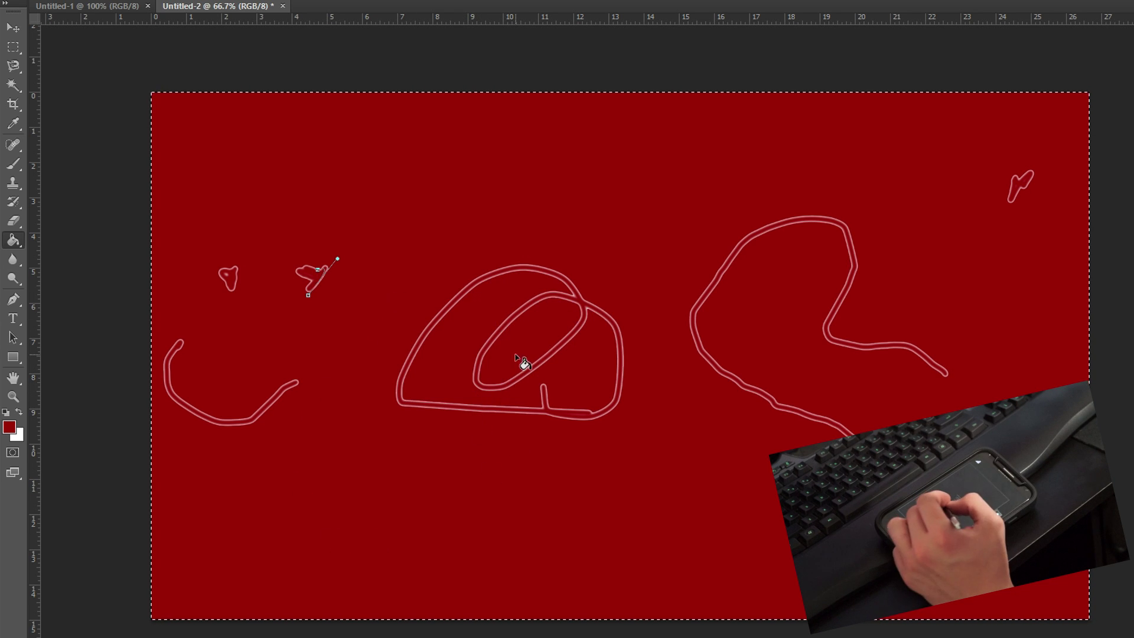
Refill the background white, then set the foreground back to dark red for the Brush
{"action": "left_click", "coordinate": [9, 426]}
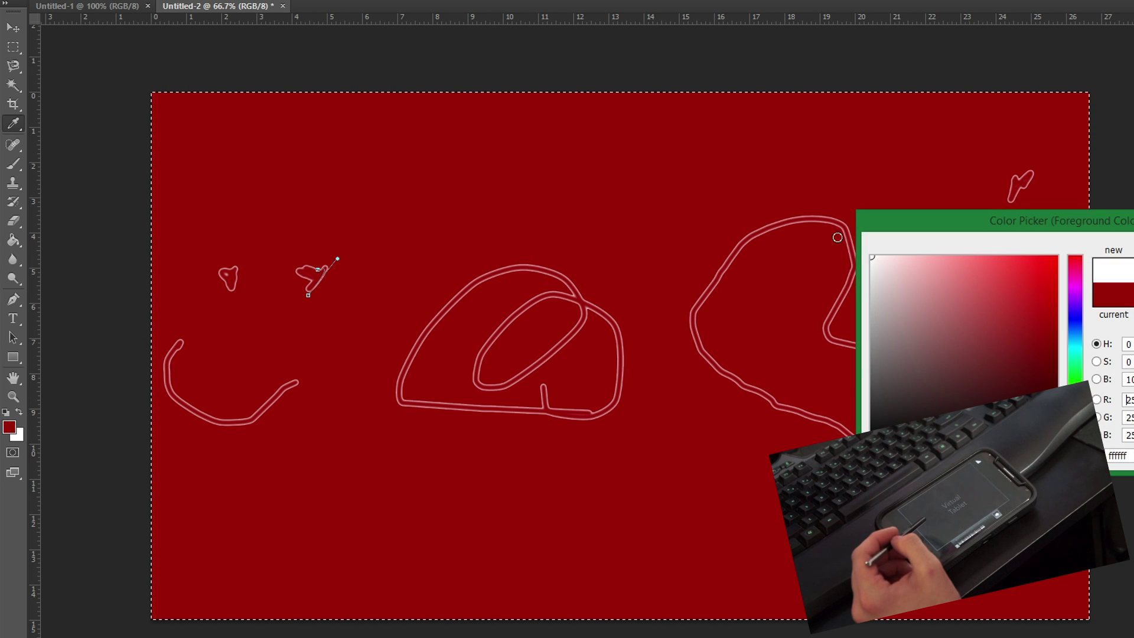
{"action": "key", "text": "Return"}
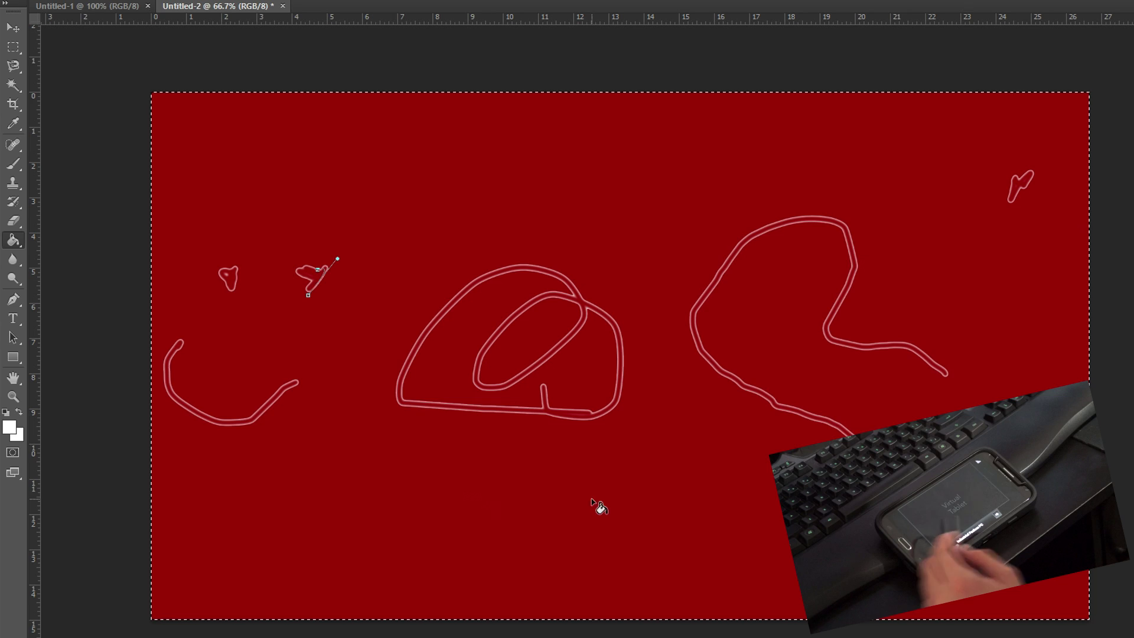
{"action": "left_click", "coordinate": [550, 424]}
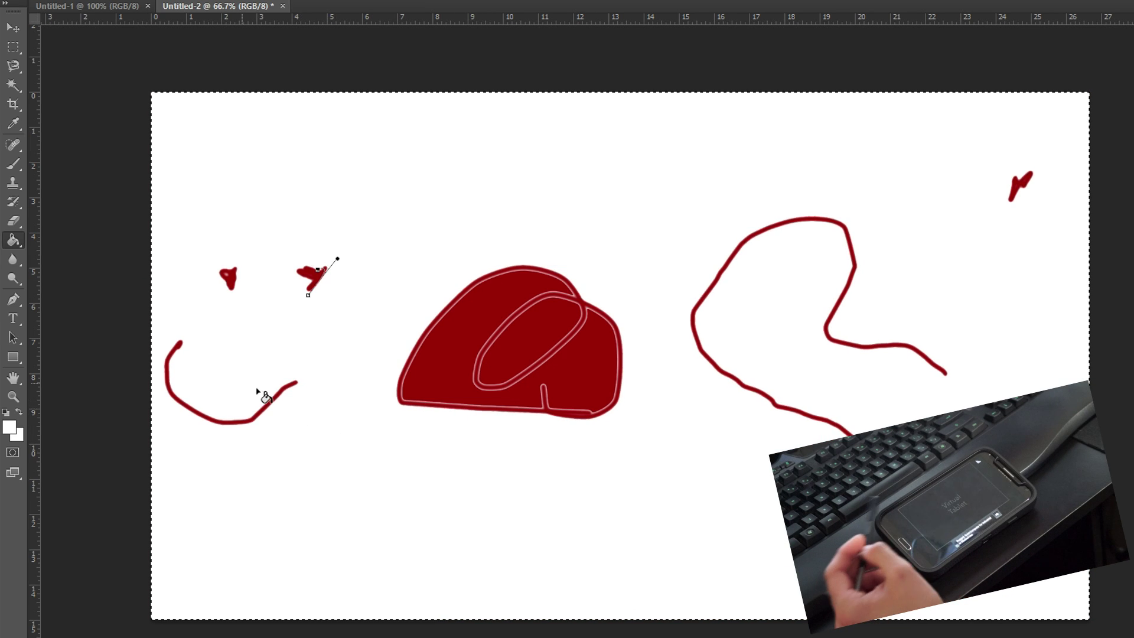
{"action": "left_click", "coordinate": [7, 426]}
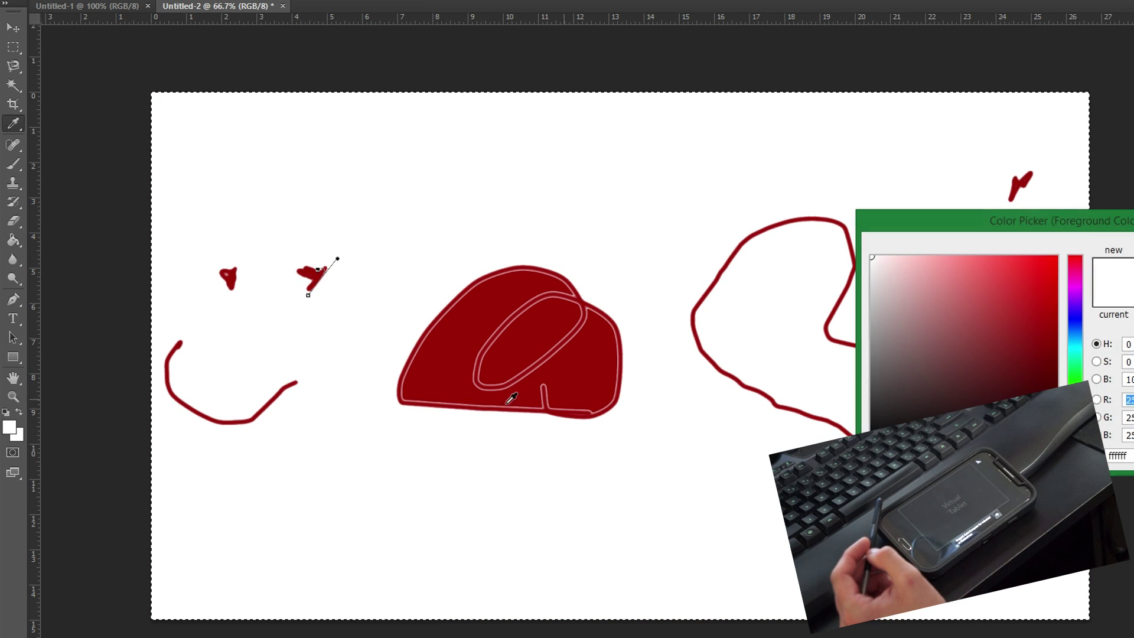
{"action": "left_click", "coordinate": [1014, 312]}
{"action": "key", "text": "Return"}
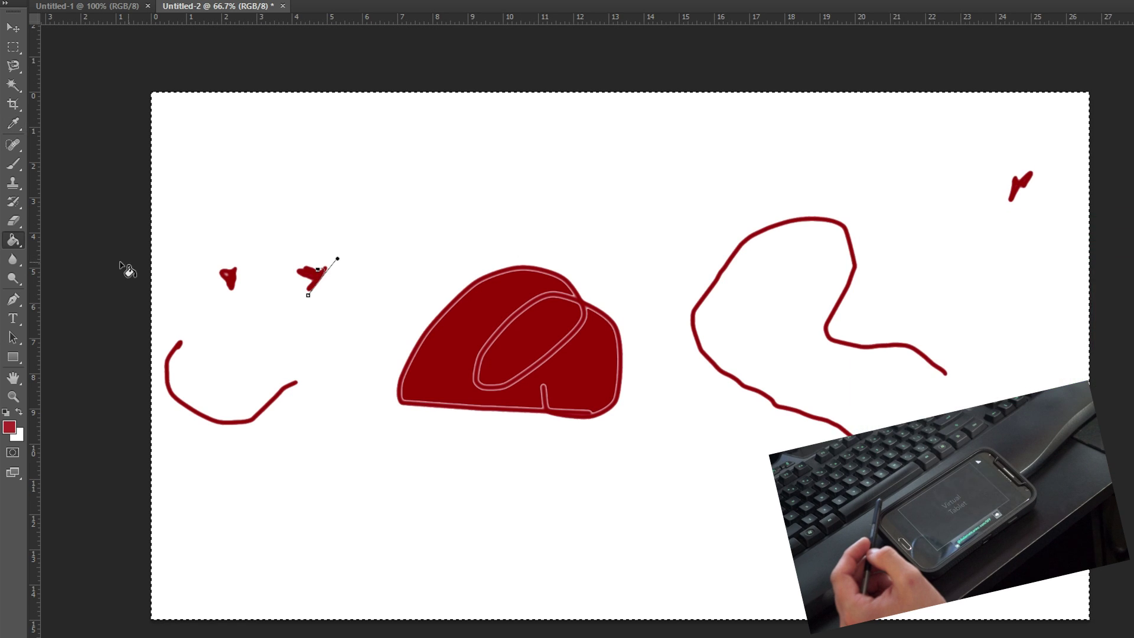
{"action": "left_click", "coordinate": [11, 166]}
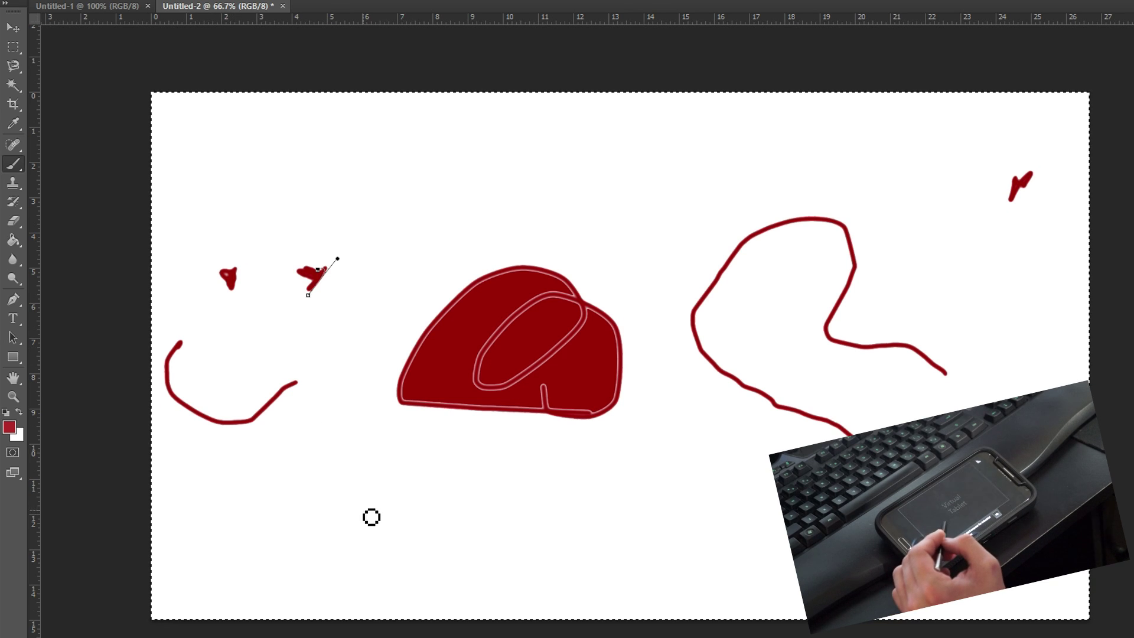
Paint dark red zigzag marks lower left, a long line along the bottom and one down the right
{"action": "mouse_move", "coordinate": [335, 478]}
{"action": "left_mouse_down"}
{"action": "mouse_move", "coordinate": [361, 498]}
{"action": "mouse_move", "coordinate": [339, 494]}
{"action": "mouse_move", "coordinate": [354, 519]}
{"action": "mouse_move", "coordinate": [317, 544]}
{"action": "left_mouse_up"}
{"action": "mouse_move", "coordinate": [280, 456]}
{"action": "left_mouse_down"}
{"action": "mouse_move", "coordinate": [276, 479]}
{"action": "mouse_move", "coordinate": [281, 465]}
{"action": "mouse_move", "coordinate": [362, 431]}
{"action": "mouse_move", "coordinate": [380, 458]}
{"action": "mouse_move", "coordinate": [305, 461]}
{"action": "mouse_move", "coordinate": [346, 457]}
{"action": "mouse_move", "coordinate": [294, 475]}
{"action": "mouse_move", "coordinate": [300, 502]}
{"action": "mouse_move", "coordinate": [257, 480]}
{"action": "mouse_move", "coordinate": [259, 528]}
{"action": "mouse_move", "coordinate": [273, 496]}
{"action": "mouse_move", "coordinate": [240, 526]}
{"action": "left_mouse_up"}
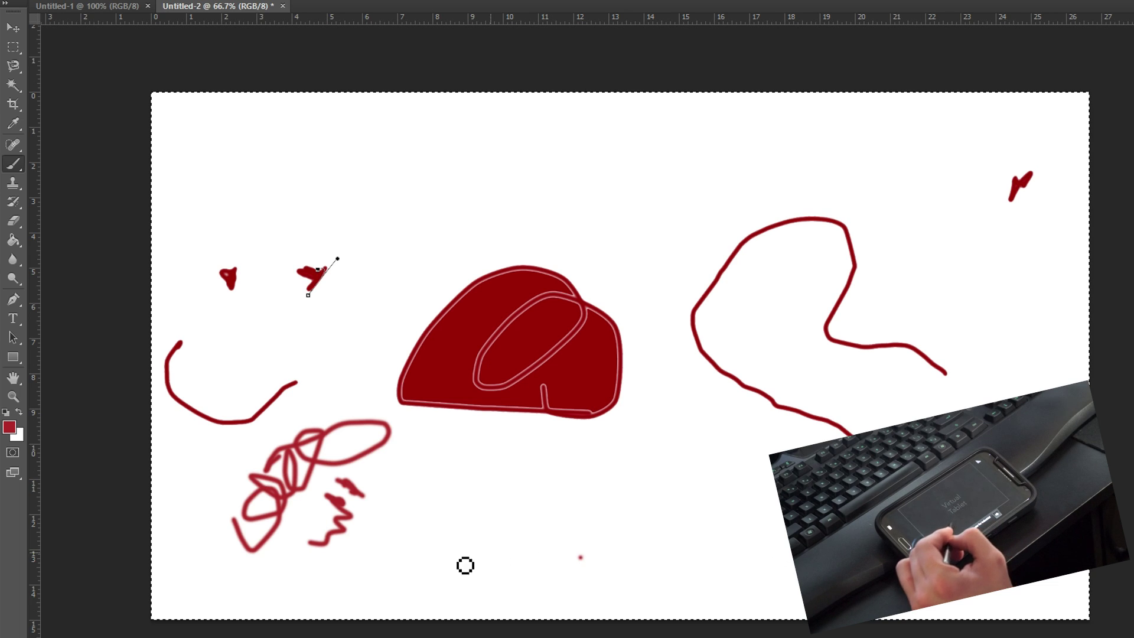
{"action": "left_click_drag", "start_coordinate": [580, 557], "coordinate": [391, 553]}
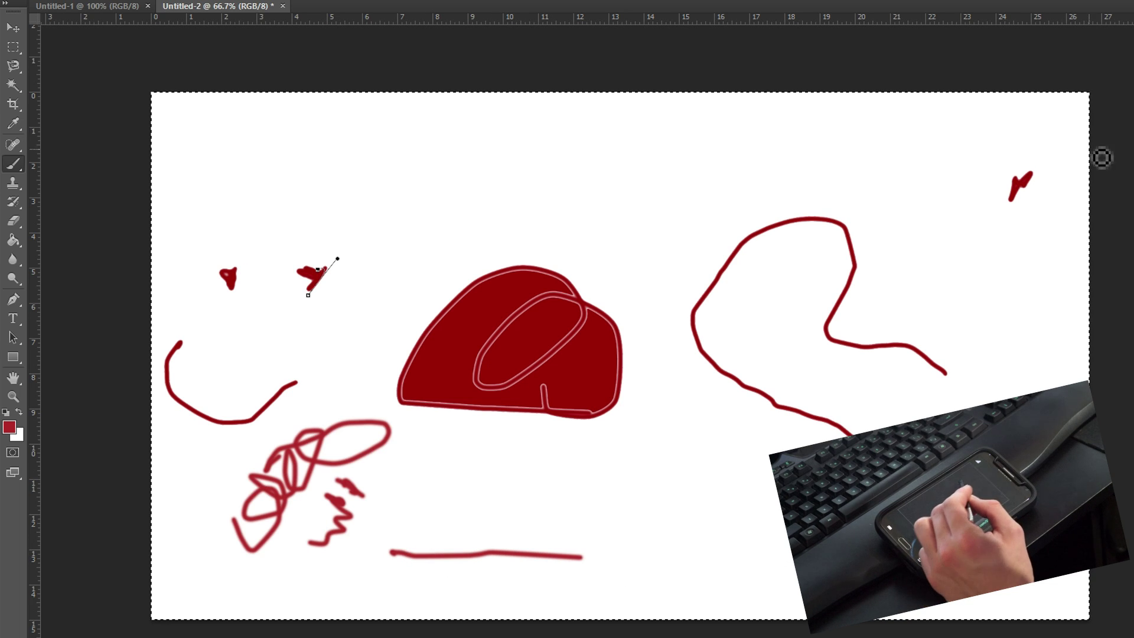
{"action": "mouse_move", "coordinate": [988, 183]}
{"action": "left_mouse_down"}
{"action": "mouse_move", "coordinate": [942, 485]}
{"action": "mouse_move", "coordinate": [948, 615]}
{"action": "left_mouse_up"}
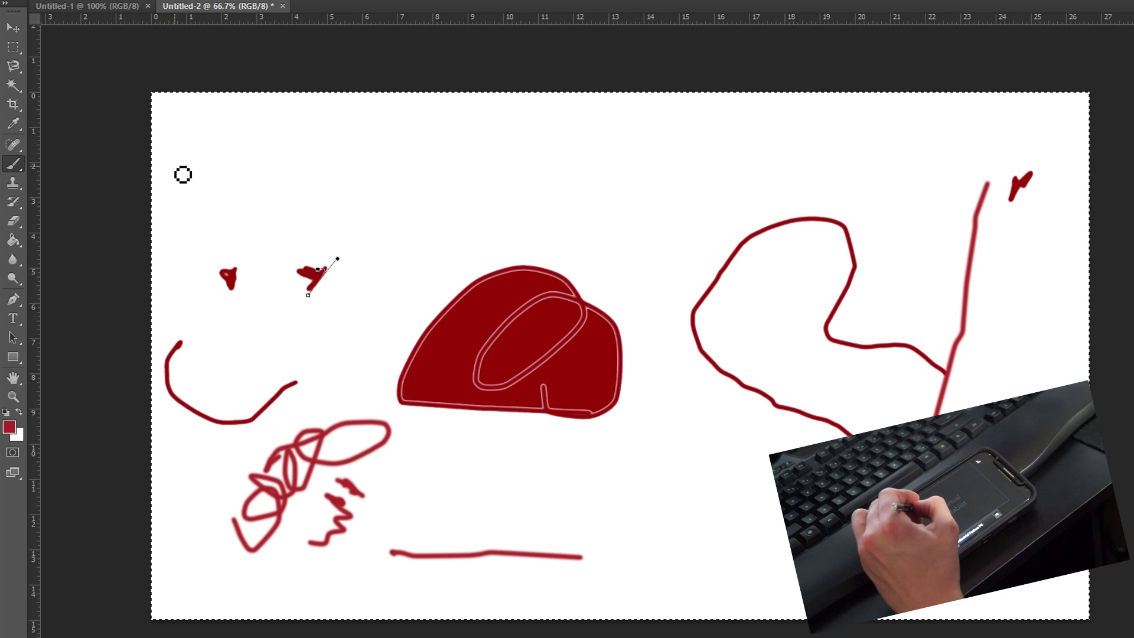
Add zigzags at the top left and over the right curve, plus a long angular outline
{"action": "mouse_move", "coordinate": [194, 167]}
{"action": "left_mouse_down"}
{"action": "mouse_move", "coordinate": [230, 172]}
{"action": "mouse_move", "coordinate": [183, 195]}
{"action": "mouse_move", "coordinate": [199, 232]}
{"action": "mouse_move", "coordinate": [185, 278]}
{"action": "mouse_move", "coordinate": [201, 295]}
{"action": "left_mouse_up"}
{"action": "mouse_move", "coordinate": [739, 163]}
{"action": "left_mouse_down"}
{"action": "mouse_move", "coordinate": [817, 177]}
{"action": "mouse_move", "coordinate": [709, 320]}
{"action": "left_mouse_up"}
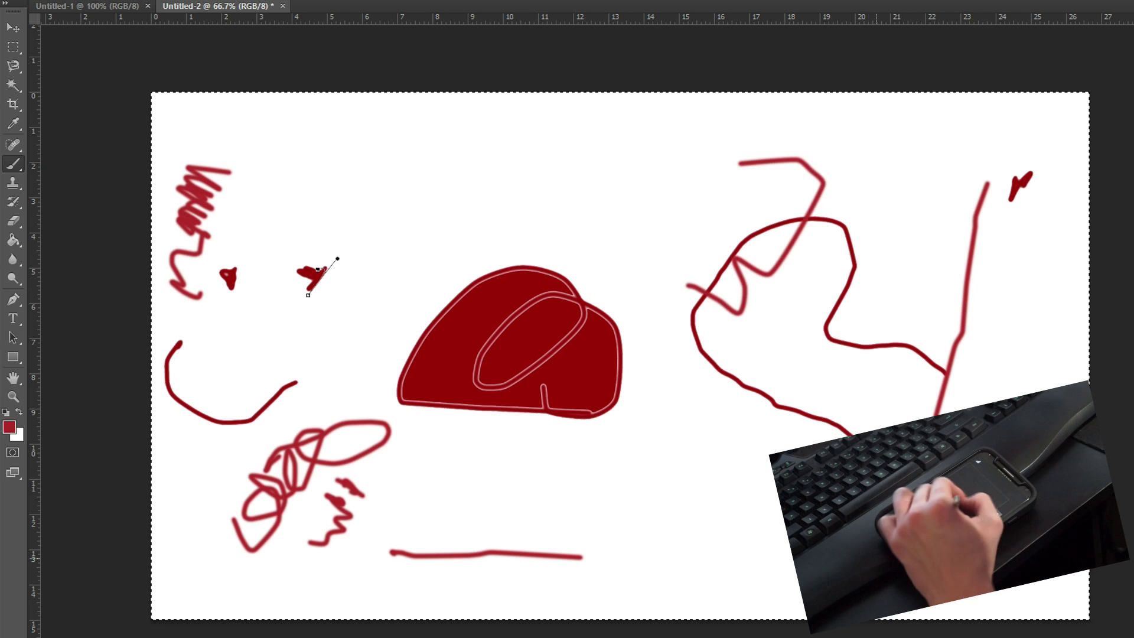
{"action": "mouse_move", "coordinate": [785, 527]}
{"action": "left_mouse_down"}
{"action": "mouse_move", "coordinate": [682, 496]}
{"action": "mouse_move", "coordinate": [735, 174]}
{"action": "mouse_move", "coordinate": [676, 214]}
{"action": "left_mouse_up"}
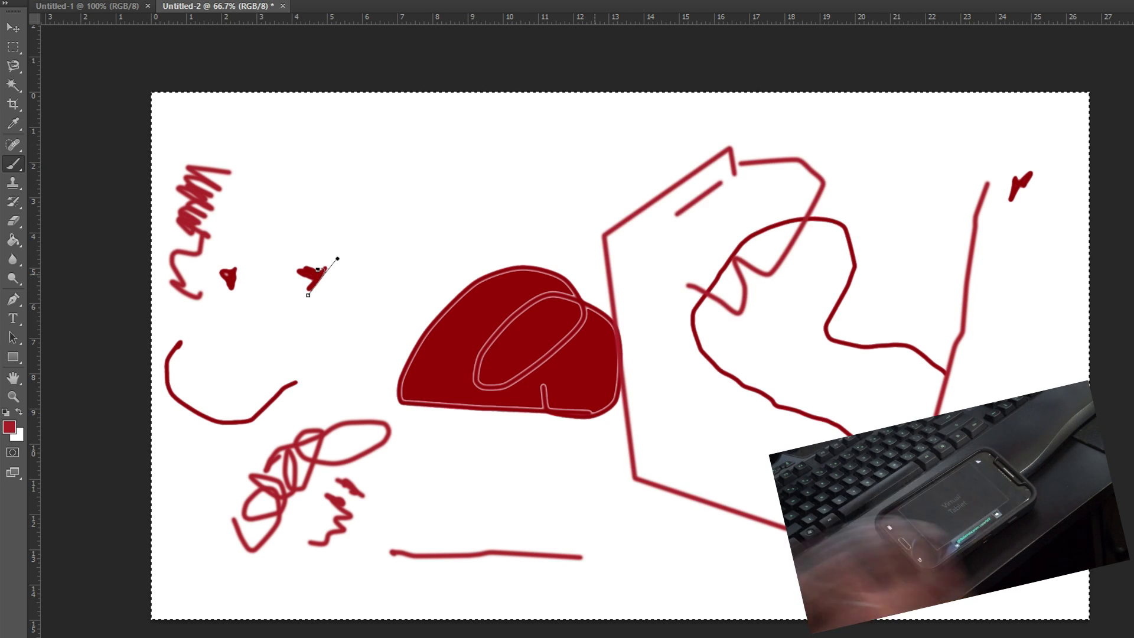